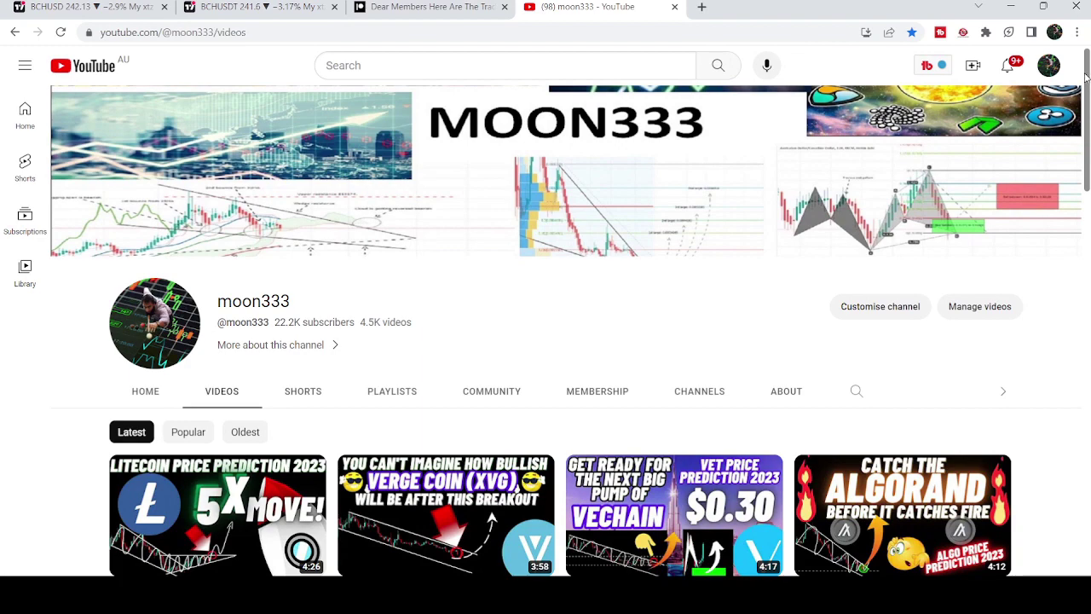
Step: Glance at the Bitcoin Cash daily bull flag chart, then return to the channel's videos
{"action": "scroll", "coordinate": [546, 333], "scroll_direction": "down", "scroll_amount": 5}
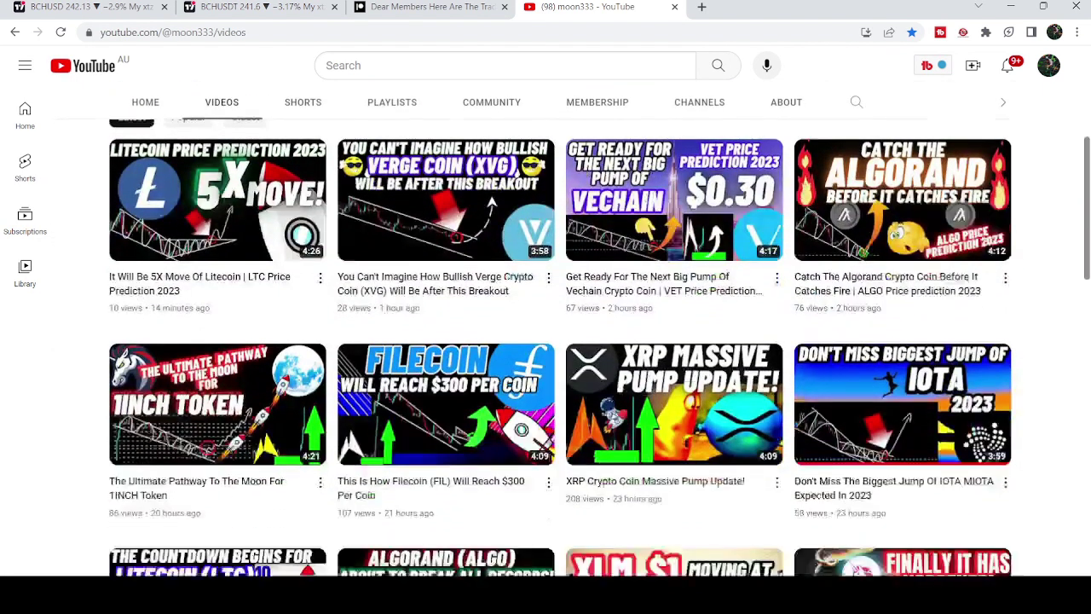
{"action": "scroll", "coordinate": [546, 332], "scroll_direction": "down", "scroll_amount": 5}
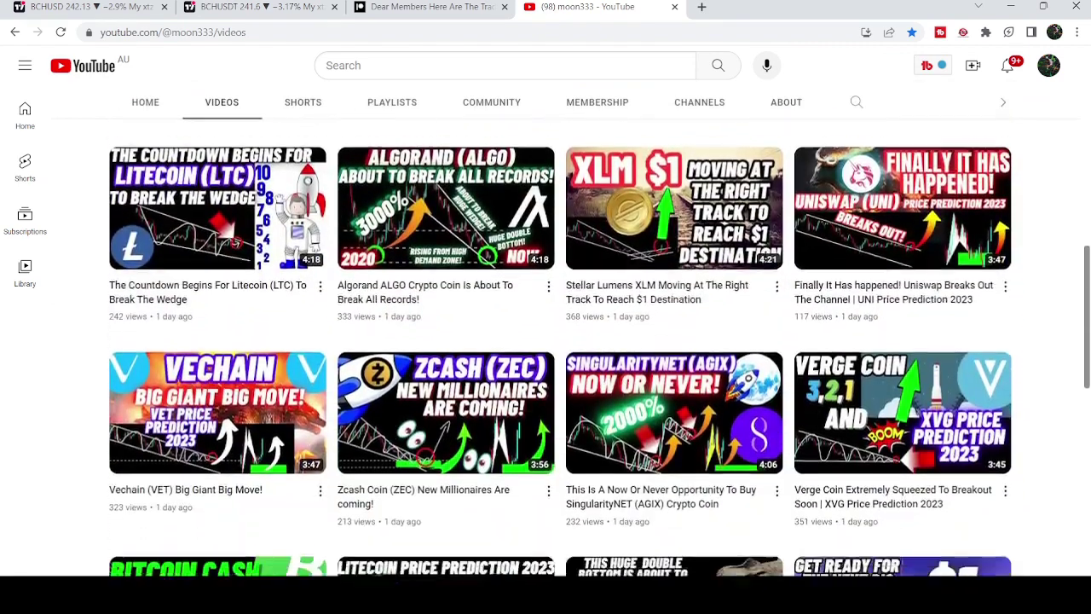
{"action": "scroll", "coordinate": [546, 333], "scroll_direction": "down", "scroll_amount": 2}
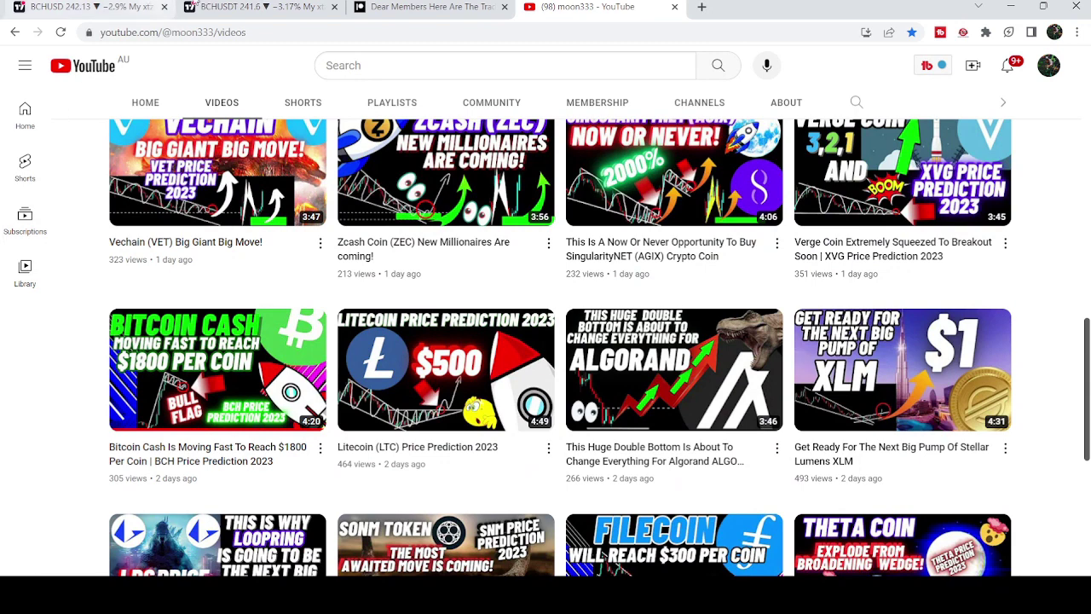
{"action": "left_click", "coordinate": [255, 7]}
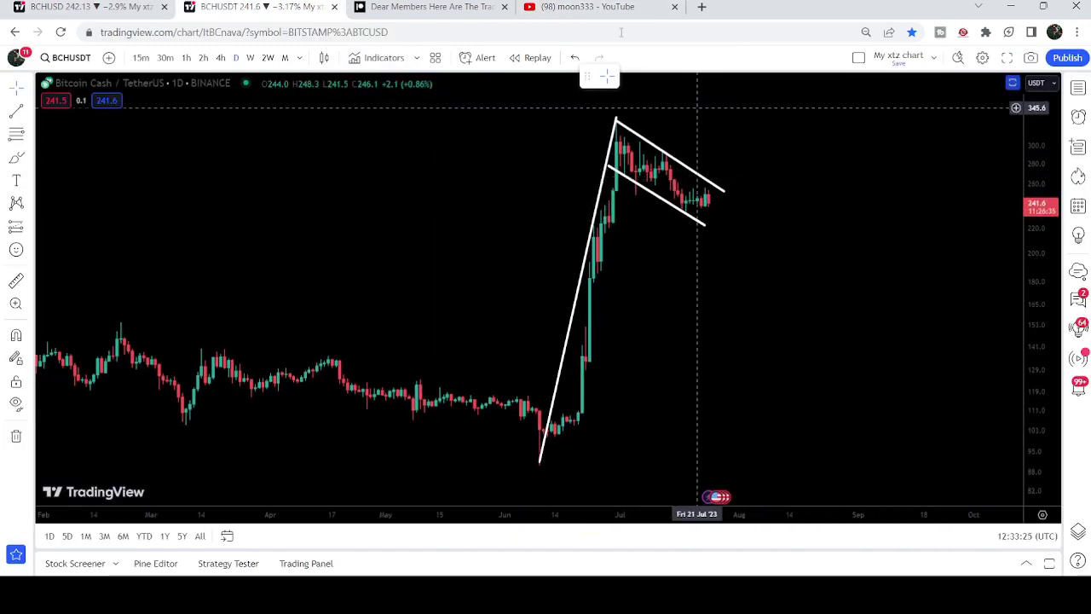
{"action": "left_click", "coordinate": [581, 9]}
Step: Scroll through the channel's members-only posts, including the Merit Circle bullish Gartley setup
{"action": "left_click", "coordinate": [590, 112]}
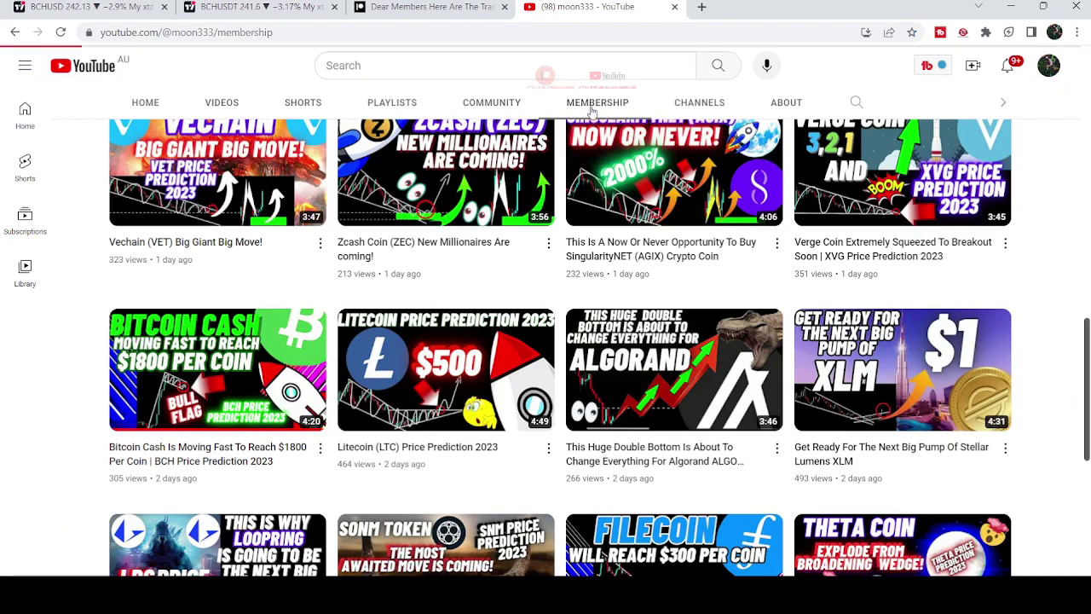
{"action": "scroll", "coordinate": [786, 213], "scroll_direction": "down", "scroll_amount": 12}
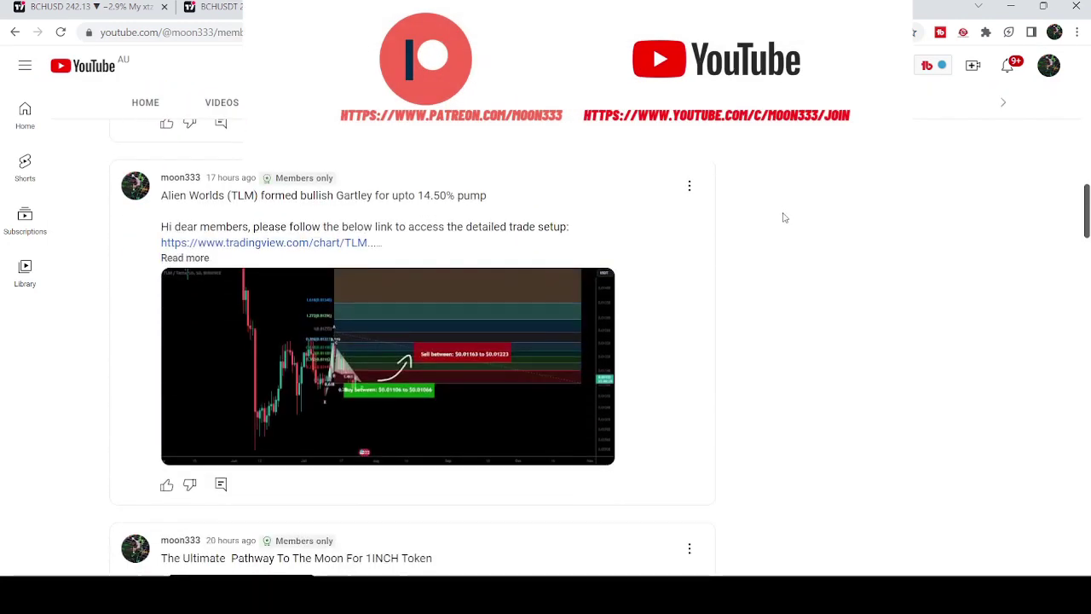
{"action": "scroll", "coordinate": [783, 216], "scroll_direction": "down", "scroll_amount": 15}
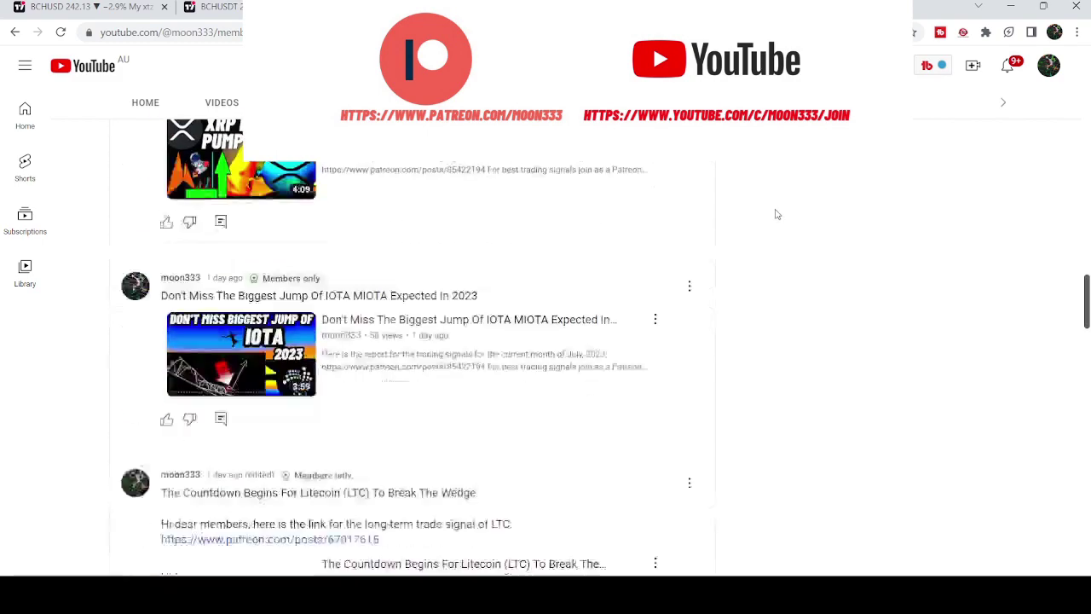
{"action": "scroll", "coordinate": [775, 213], "scroll_direction": "down", "scroll_amount": 10}
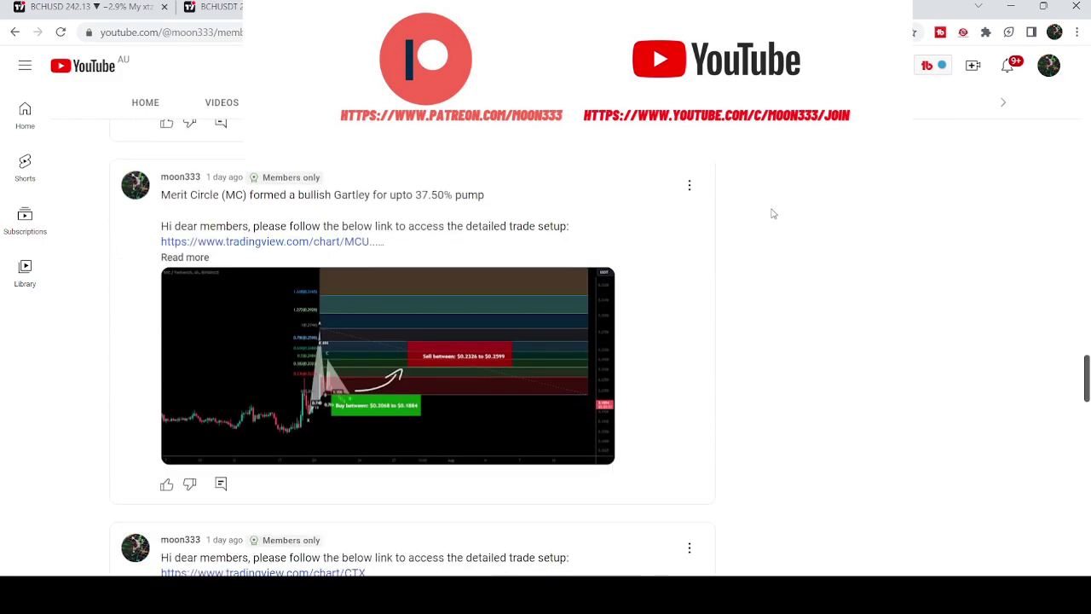
{"action": "scroll", "coordinate": [772, 213], "scroll_direction": "down", "scroll_amount": 12}
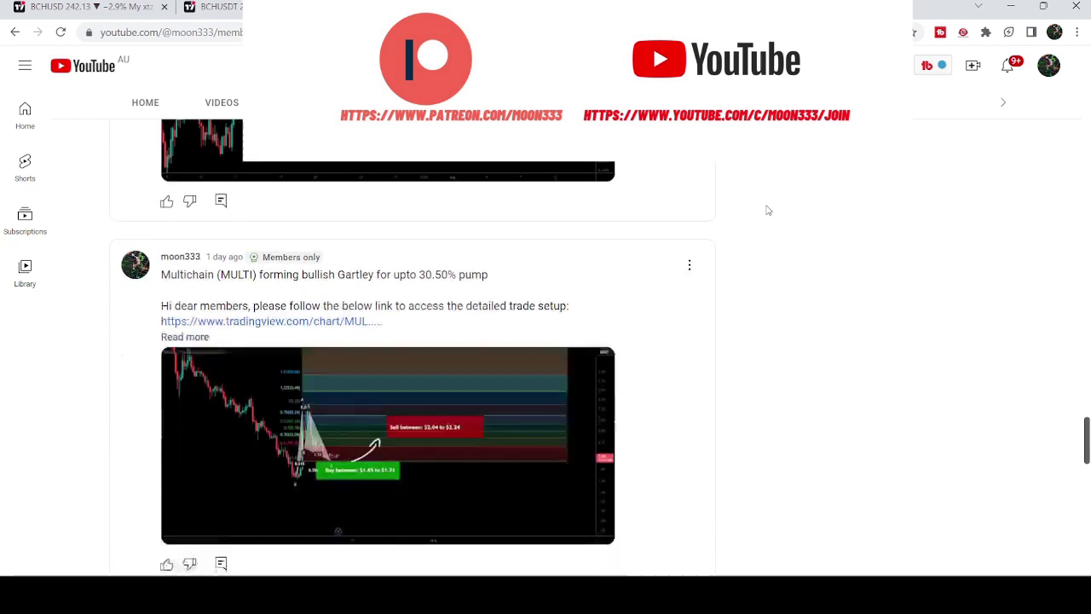
{"action": "scroll", "coordinate": [767, 209], "scroll_direction": "down", "scroll_amount": 10}
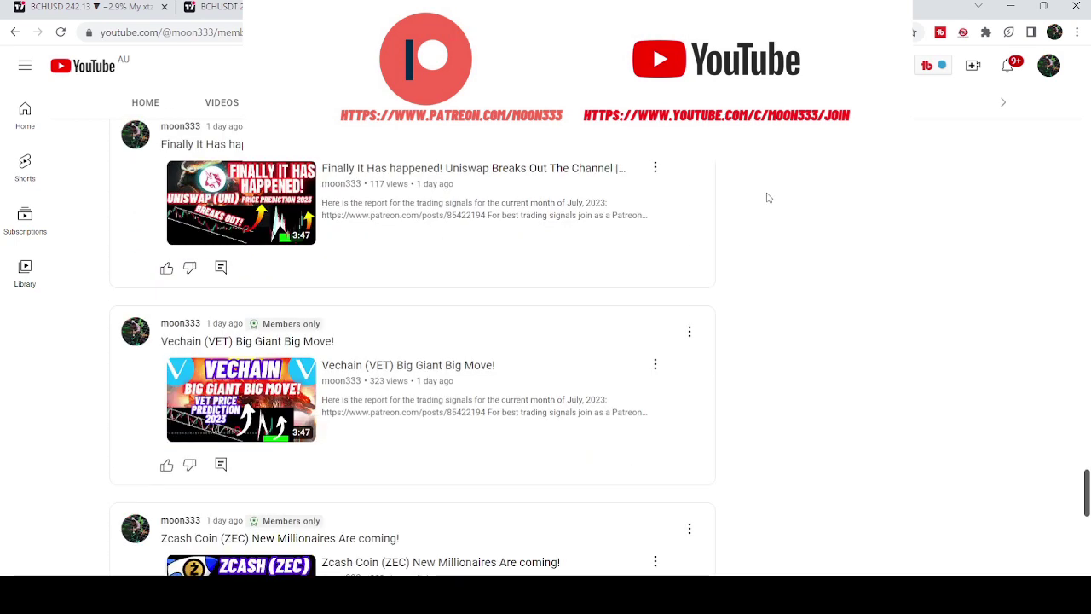
{"action": "scroll", "coordinate": [791, 231], "scroll_direction": "down", "scroll_amount": 4}
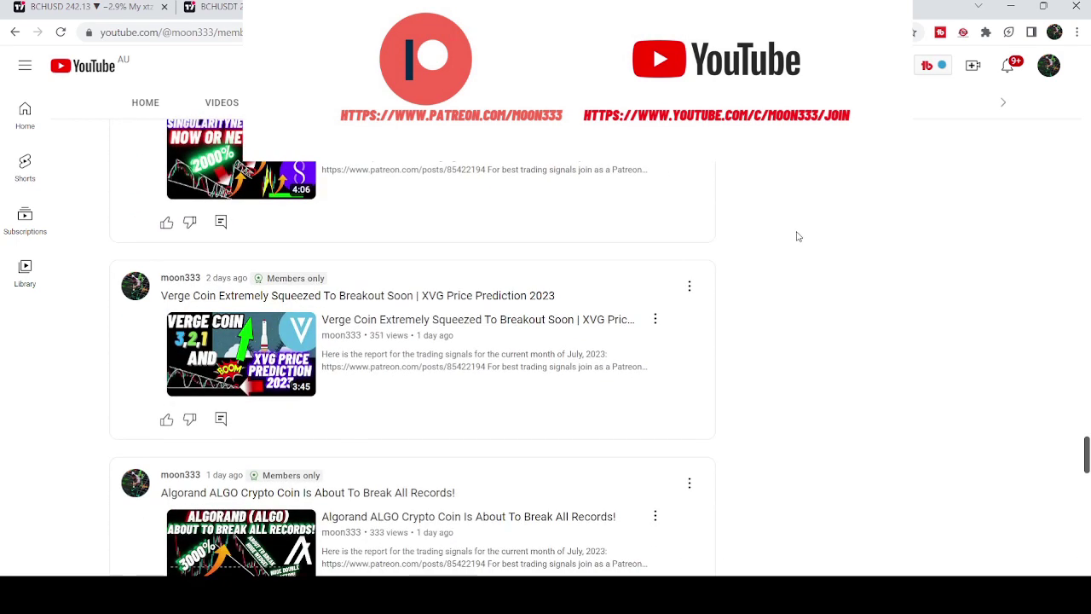
{"action": "scroll", "coordinate": [799, 236], "scroll_direction": "down", "scroll_amount": 5}
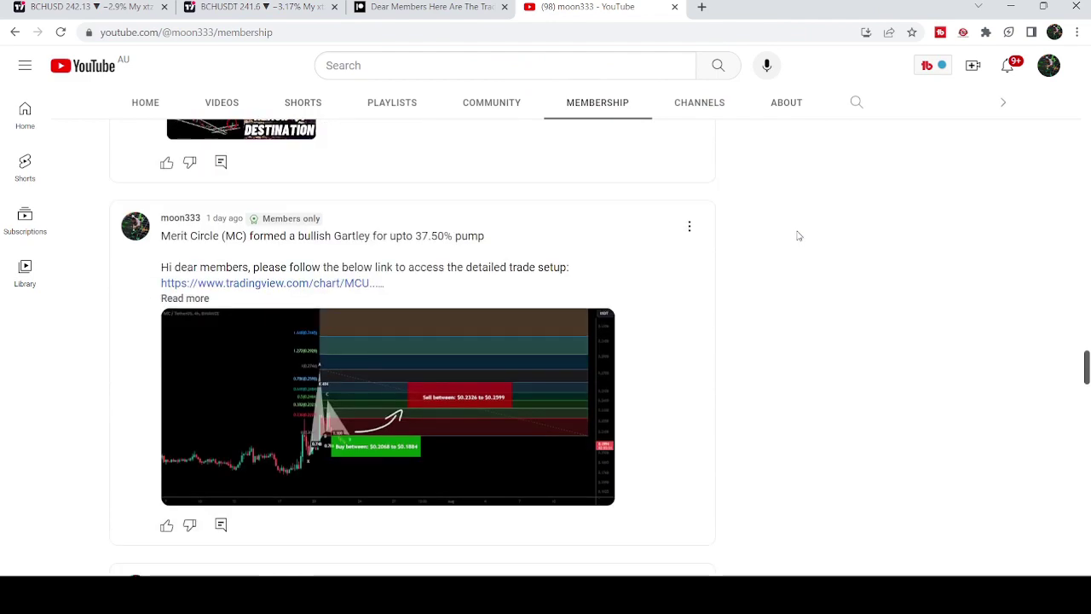
Step: From the July 2023 trade report, open the 1inch bullish Cypher post's chart on TradingView
{"action": "left_click", "coordinate": [401, 7]}
{"action": "scroll", "coordinate": [801, 232], "scroll_direction": "down", "scroll_amount": 4}
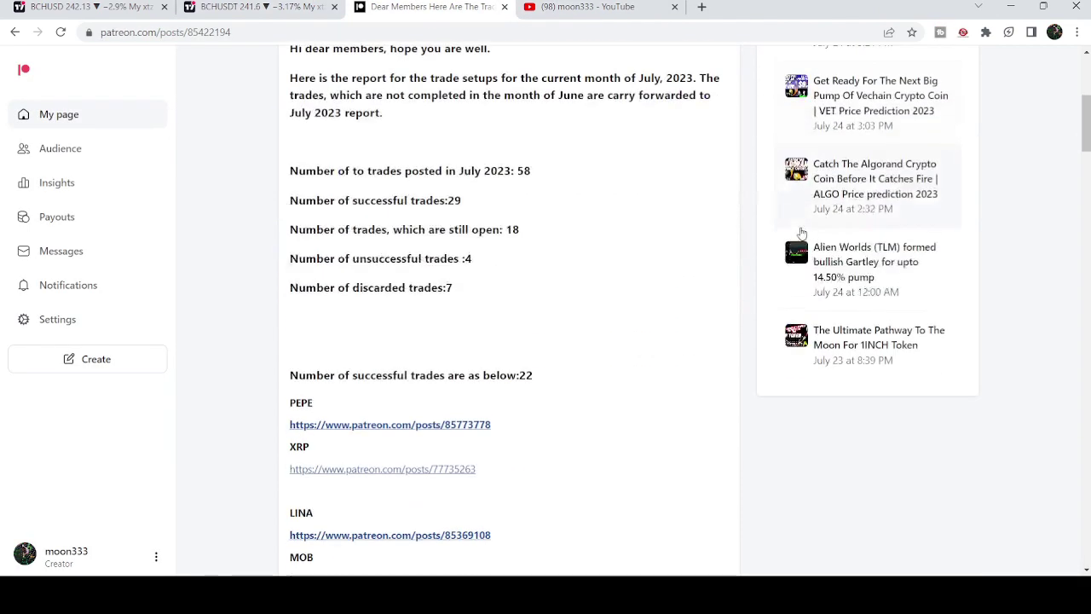
{"action": "scroll", "coordinate": [907, 288], "scroll_direction": "down", "scroll_amount": 3}
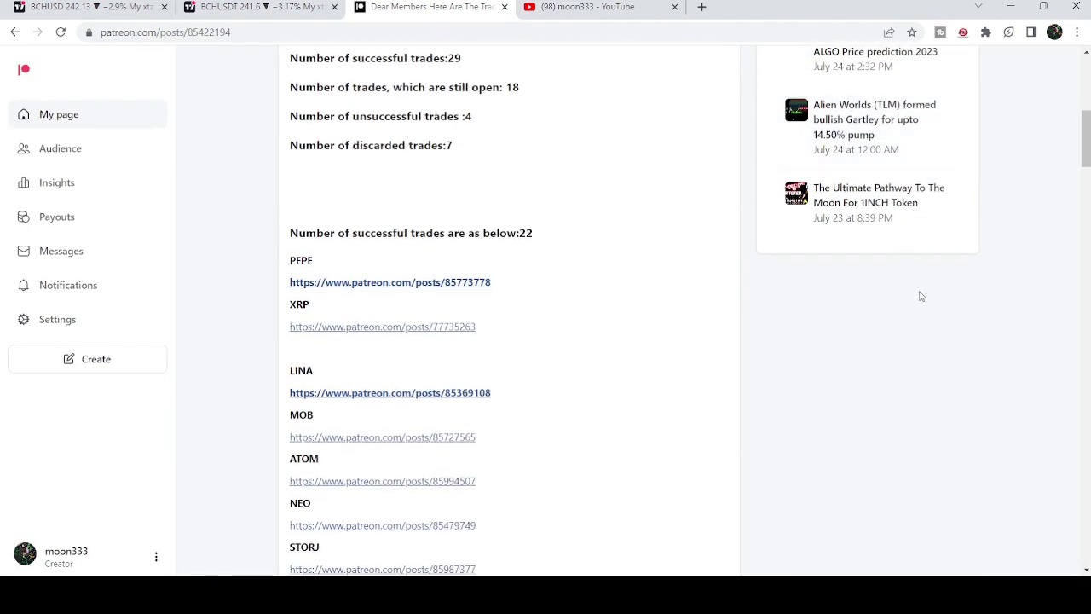
{"action": "scroll", "coordinate": [921, 301], "scroll_direction": "down", "scroll_amount": 5}
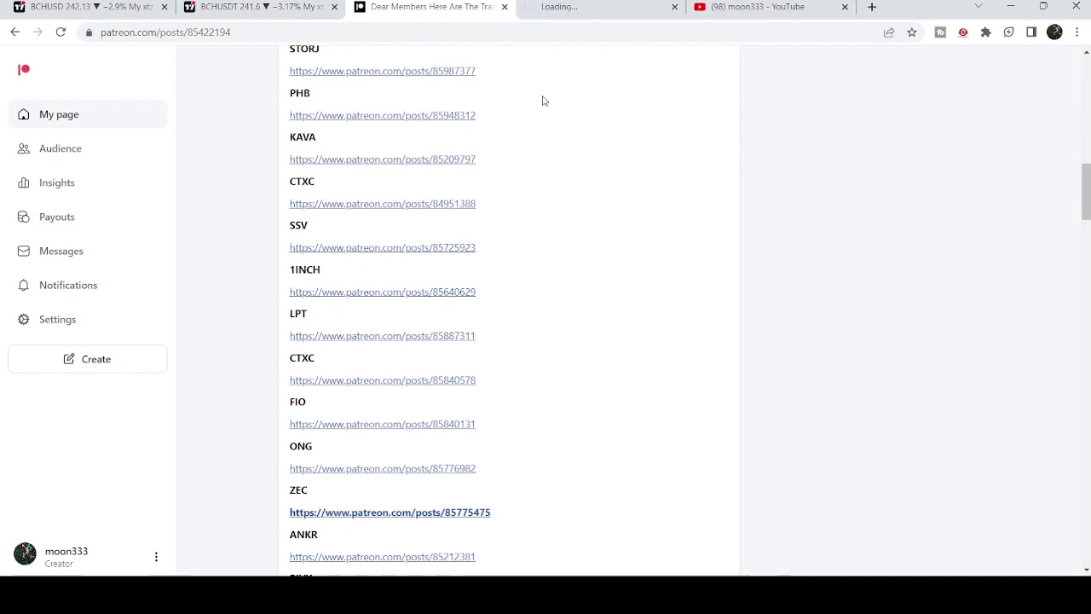
{"action": "left_click", "coordinate": [579, 7]}
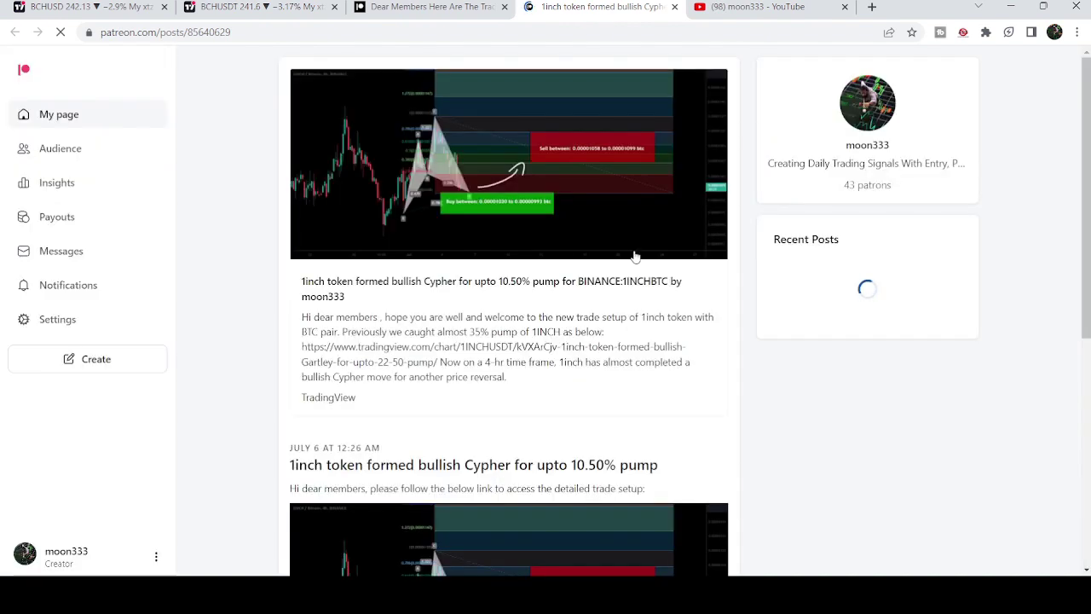
{"action": "left_click", "coordinate": [610, 243]}
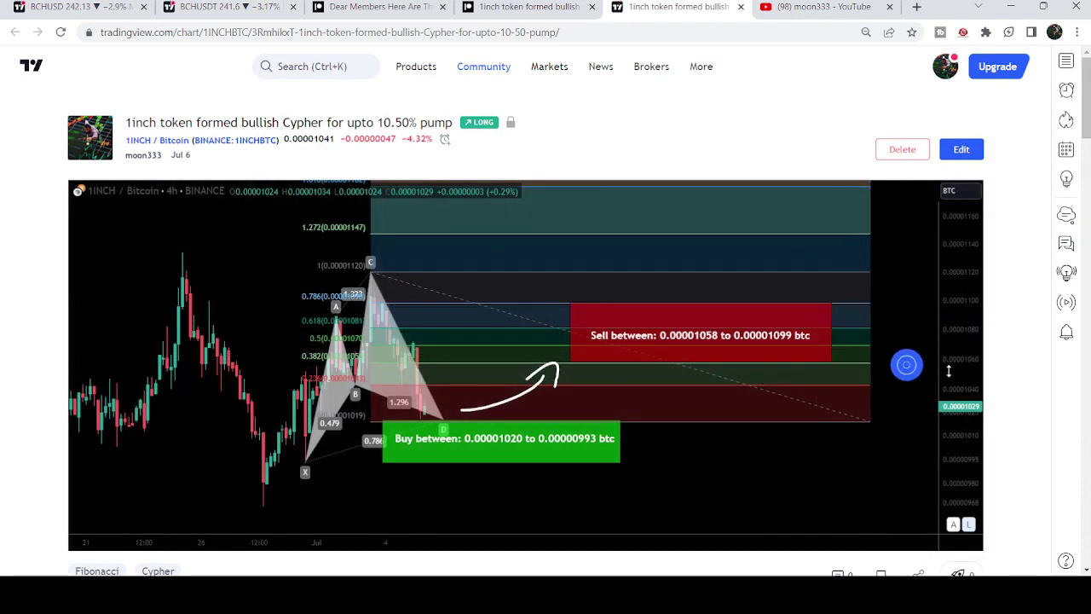
Step: Pan the 1INCH/BTC chart to show candles through Jul 24 and the higher Fibonacci extensions
{"action": "left_click_drag", "start_coordinate": [942, 341], "coordinate": [752, 360]}
{"action": "left_click_drag", "start_coordinate": [810, 227], "coordinate": [835, 365]}
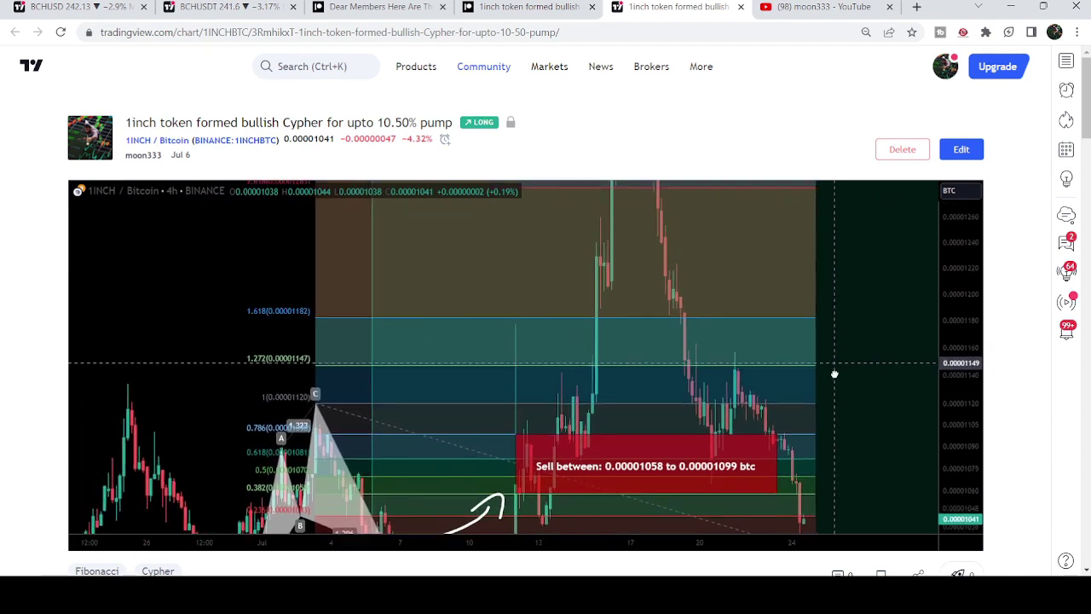
{"action": "left_click_drag", "start_coordinate": [724, 314], "coordinate": [694, 293]}
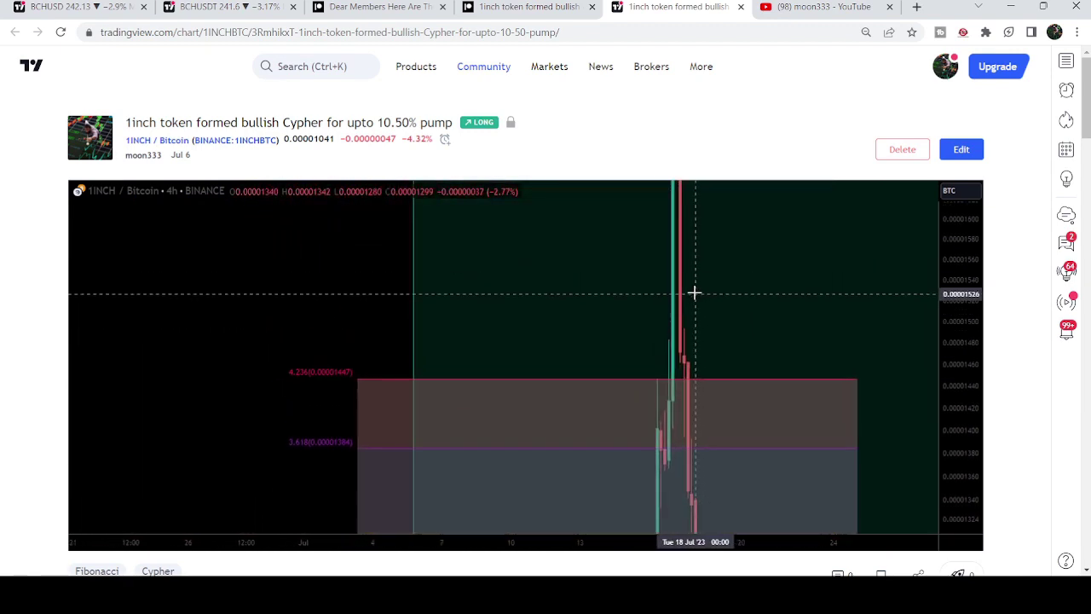
Step: On the BCHUSDT daily chart, add right-side space, compress the price scale, and pick Fib Retracement
{"action": "left_click", "coordinate": [226, 7]}
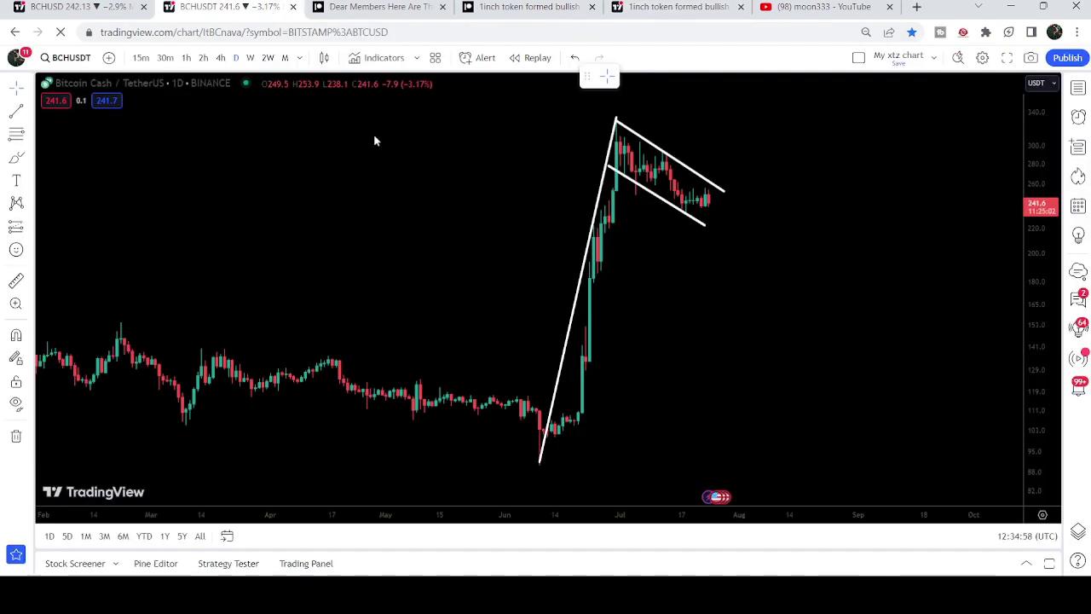
{"action": "left_click_drag", "start_coordinate": [833, 304], "coordinate": [741, 299]}
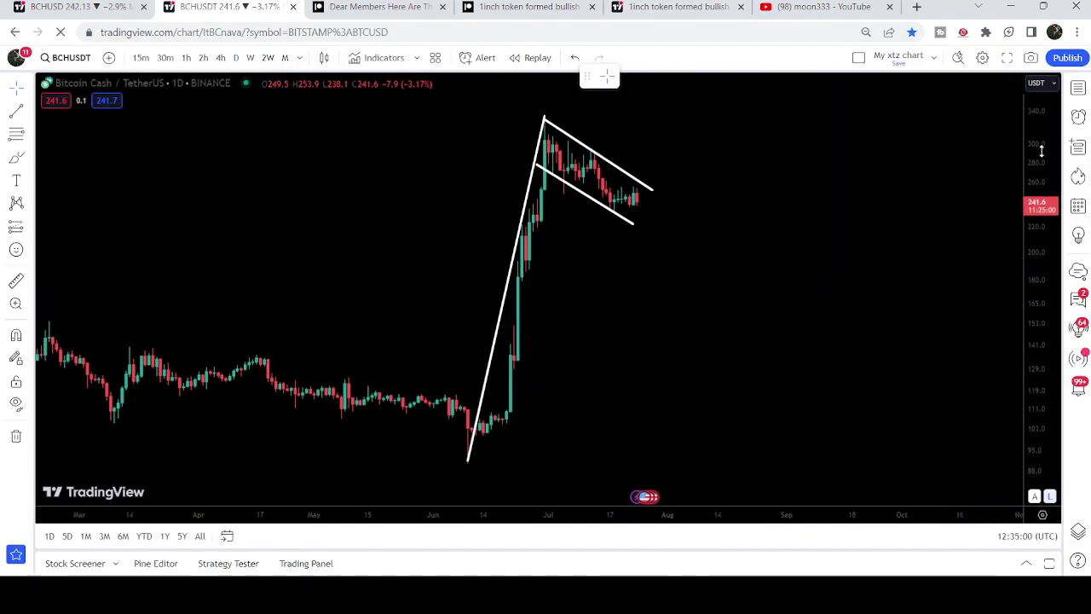
{"action": "left_click_drag", "start_coordinate": [1040, 150], "coordinate": [1009, 186]}
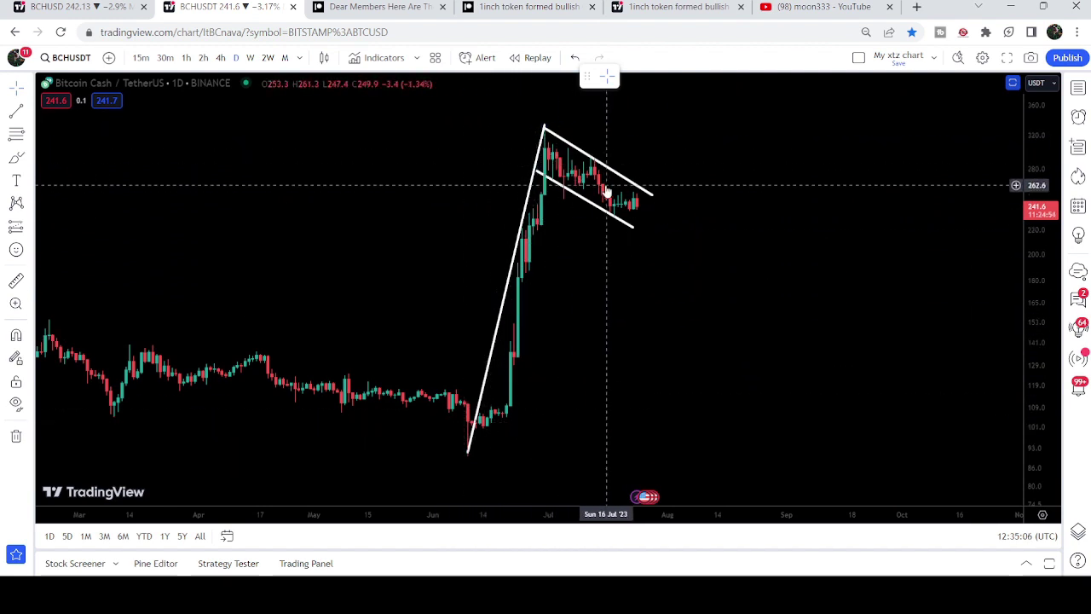
{"action": "left_click", "coordinate": [16, 133]}
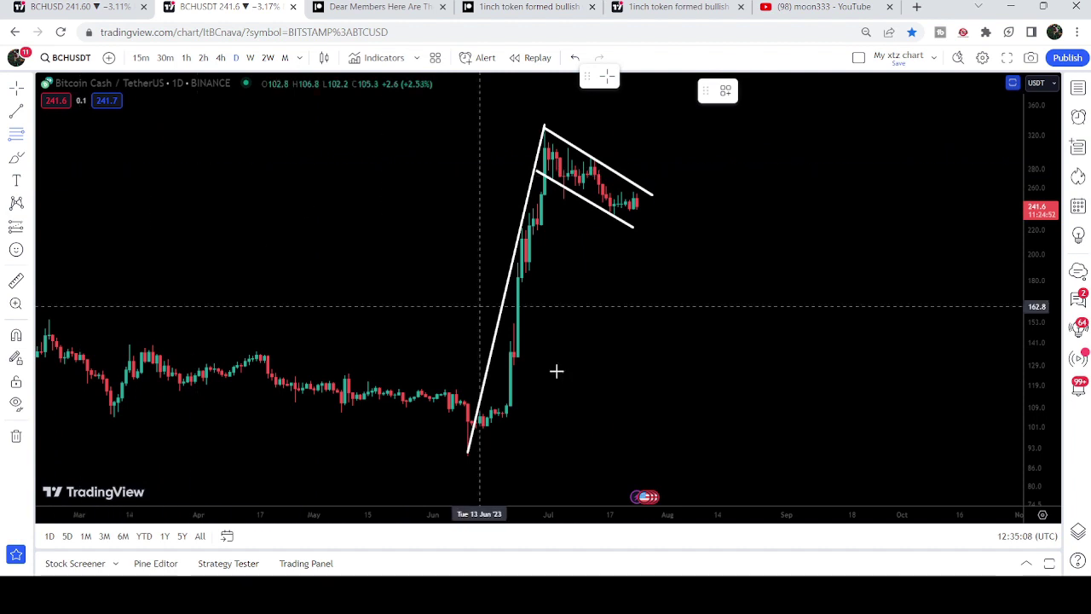
Step: Draw a Fibonacci retracement from the 91.7 flagpole low to about 330.5, then deselect it
{"action": "left_click", "coordinate": [468, 452]}
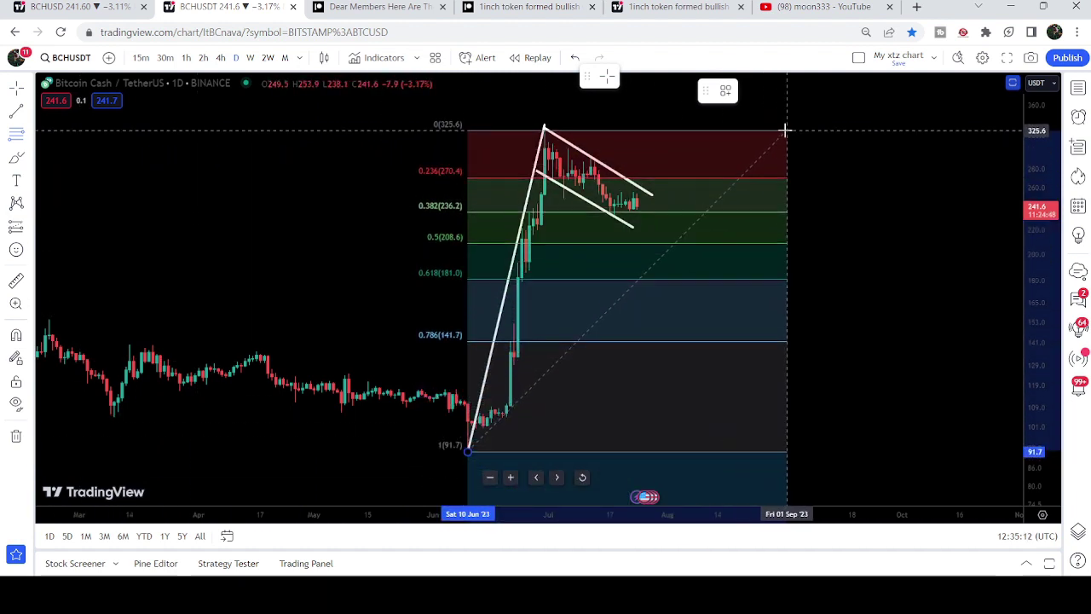
{"action": "left_click", "coordinate": [787, 126]}
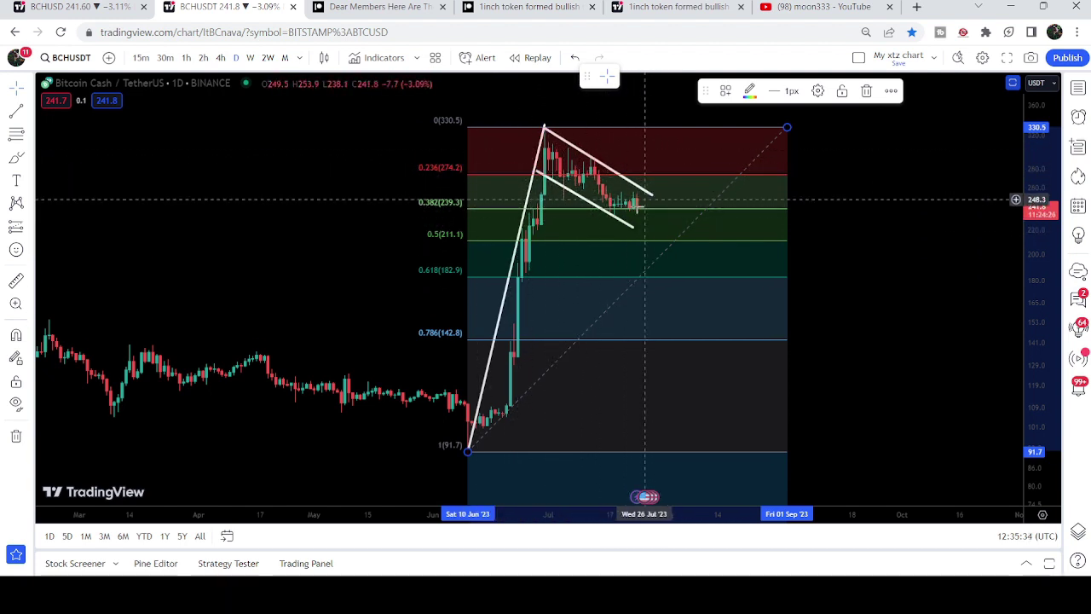
{"action": "left_click", "coordinate": [575, 220]}
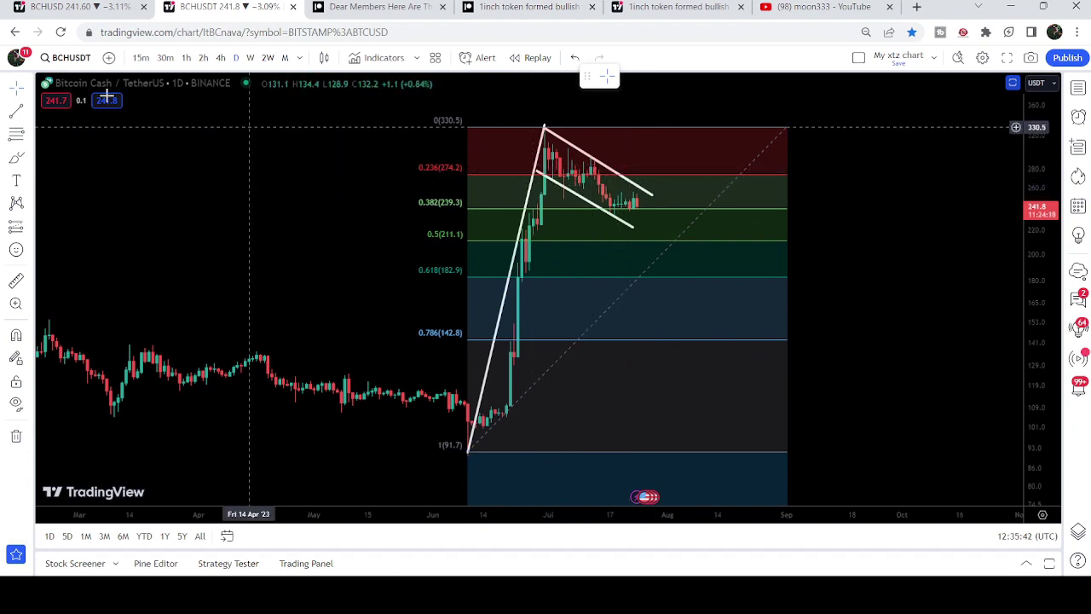
Step: Show the weekly BCHUSD chart's full history with recent candles, then activate the Measure tool
{"action": "left_click", "coordinate": [58, 6]}
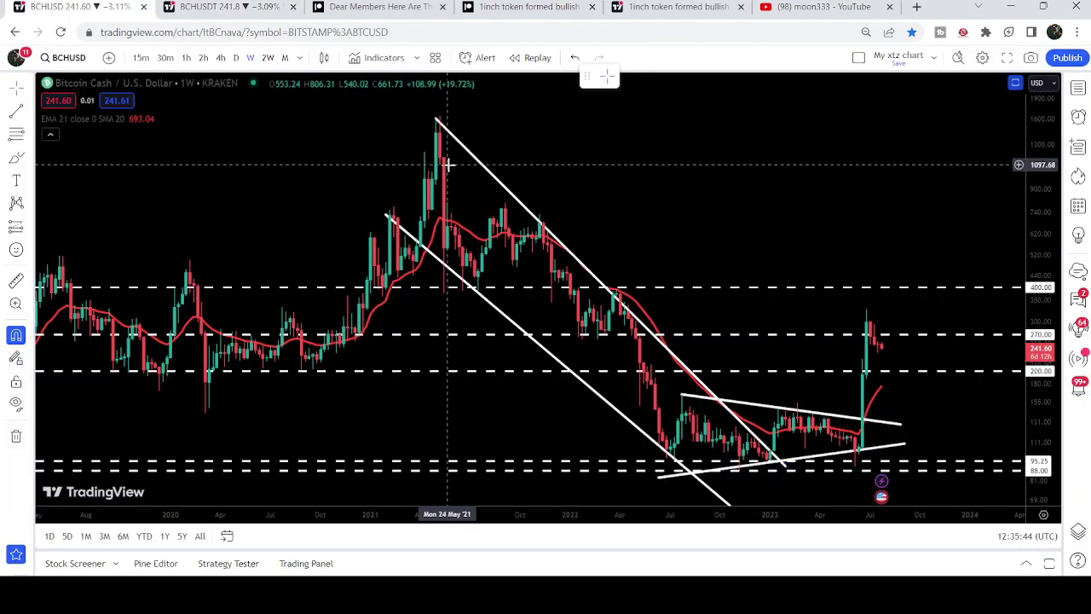
{"action": "left_click_drag", "start_coordinate": [759, 205], "coordinate": [609, 180]}
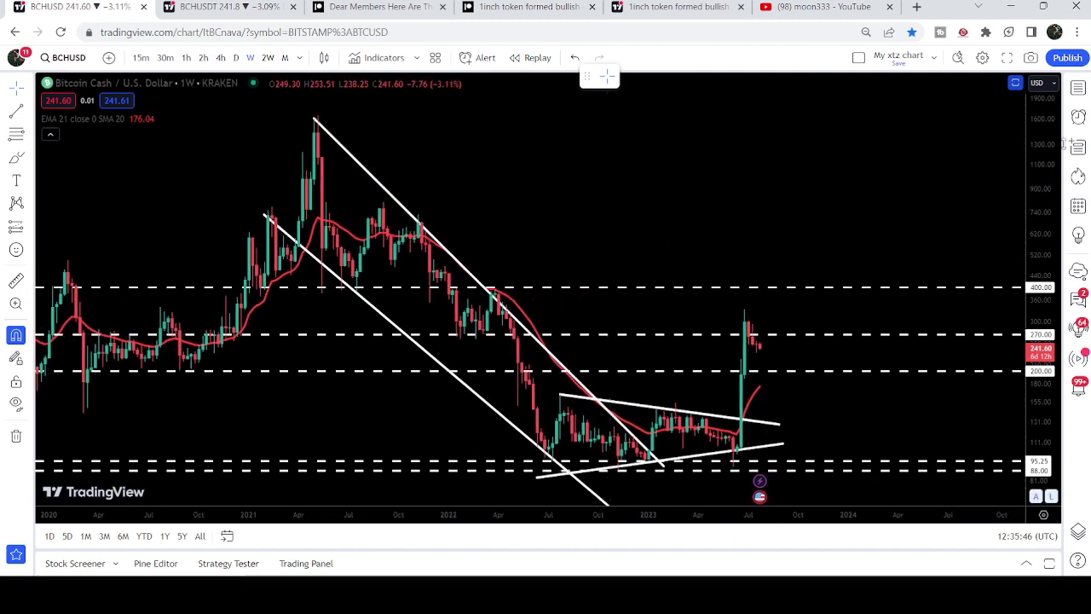
{"action": "left_click_drag", "start_coordinate": [1034, 102], "coordinate": [1033, 143]}
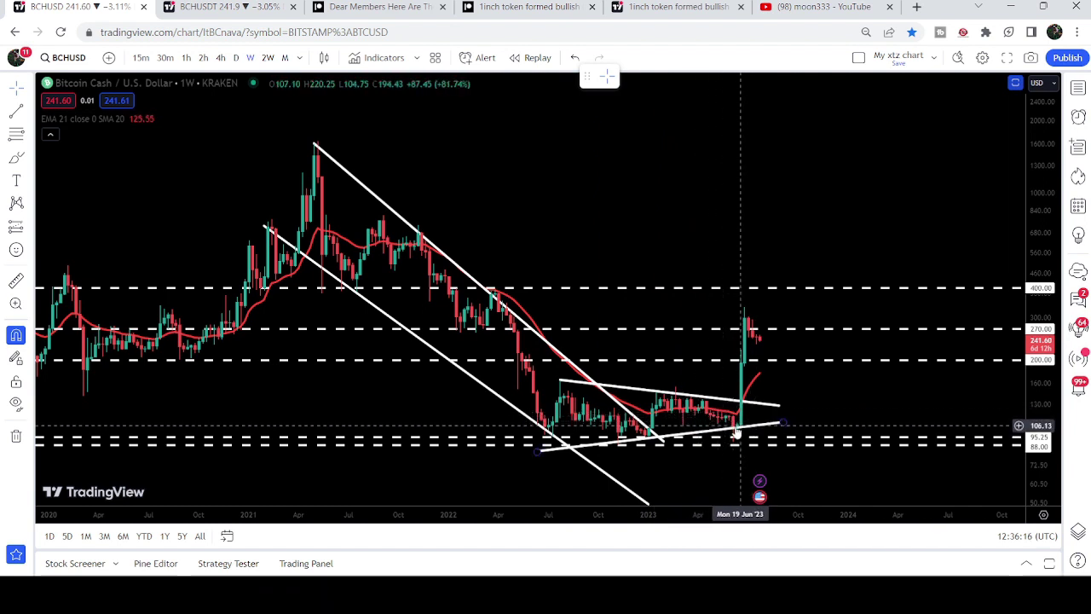
{"action": "key", "text": "shift"}
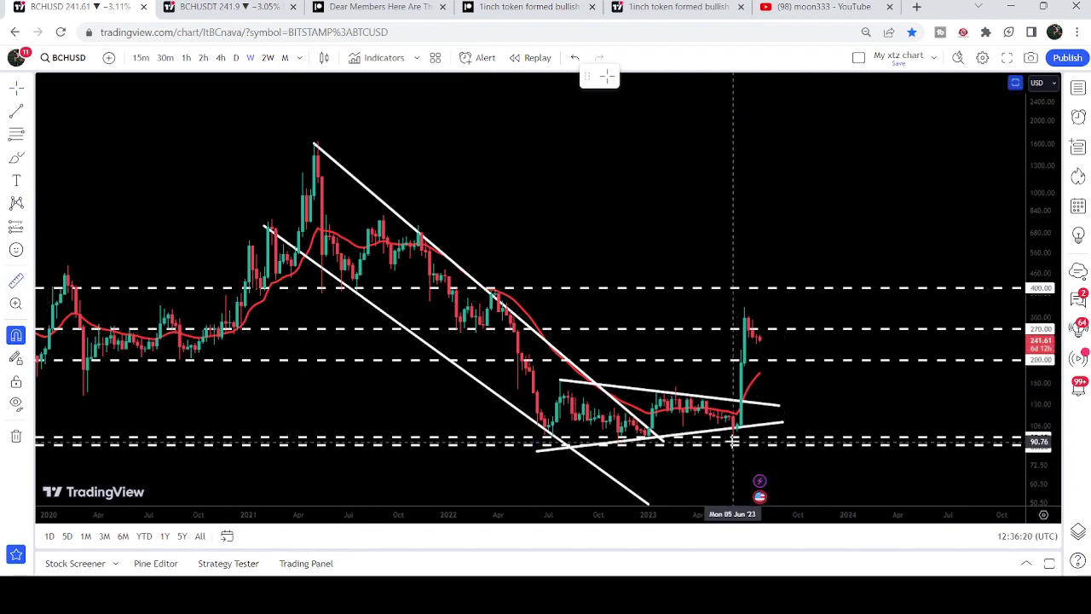
Step: Measure the weekly rally as 242.24 (266.90%) over 3 bars, dismiss it, and return to BCHUSDT daily
{"action": "left_click", "coordinate": [733, 440], "text": "shift"}
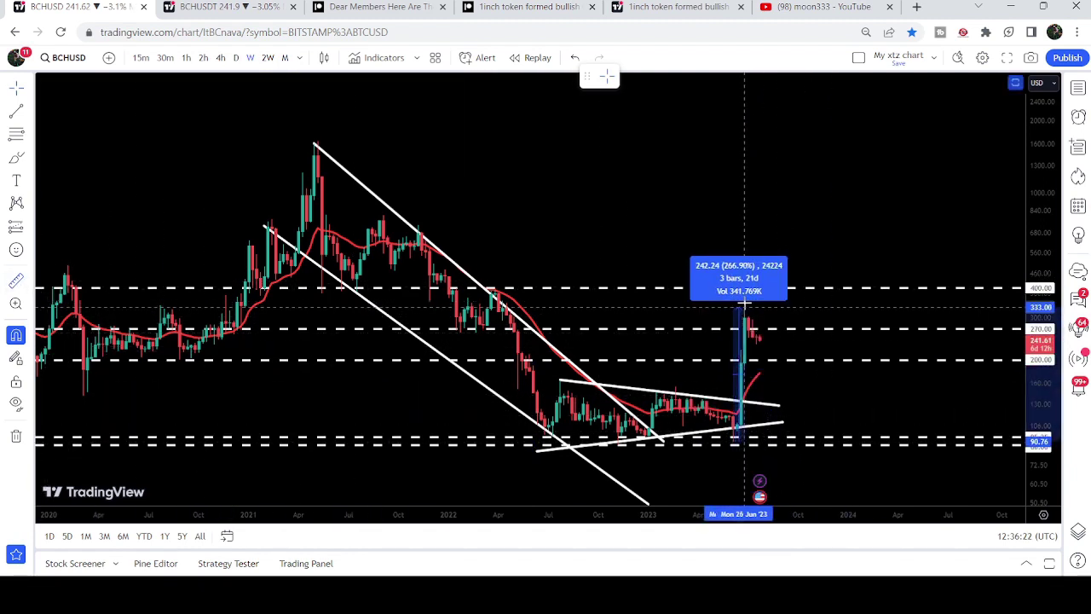
{"action": "left_click", "coordinate": [745, 302]}
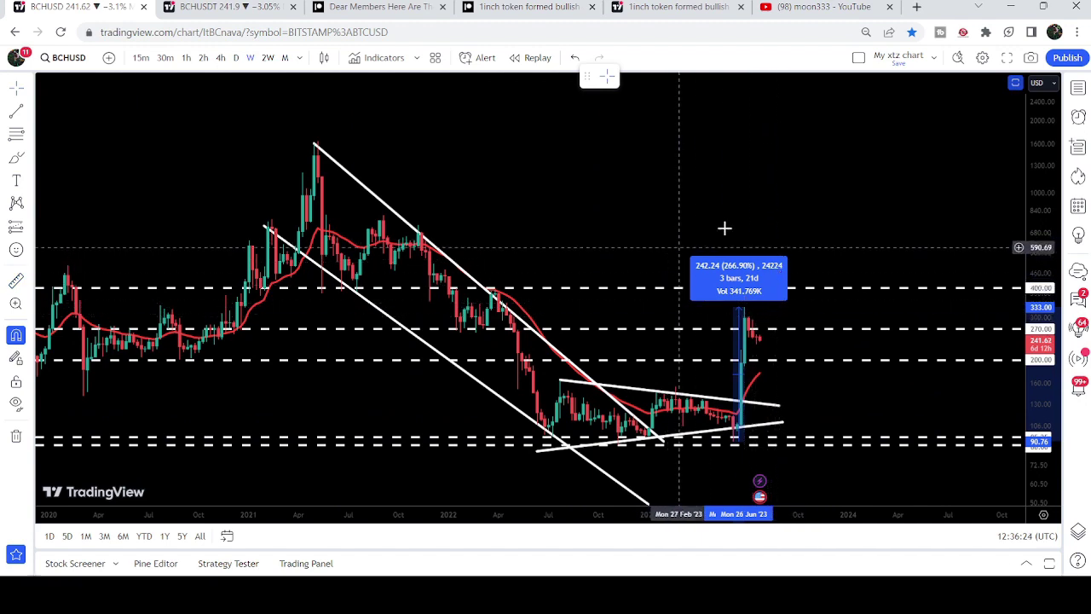
{"action": "left_click", "coordinate": [767, 383]}
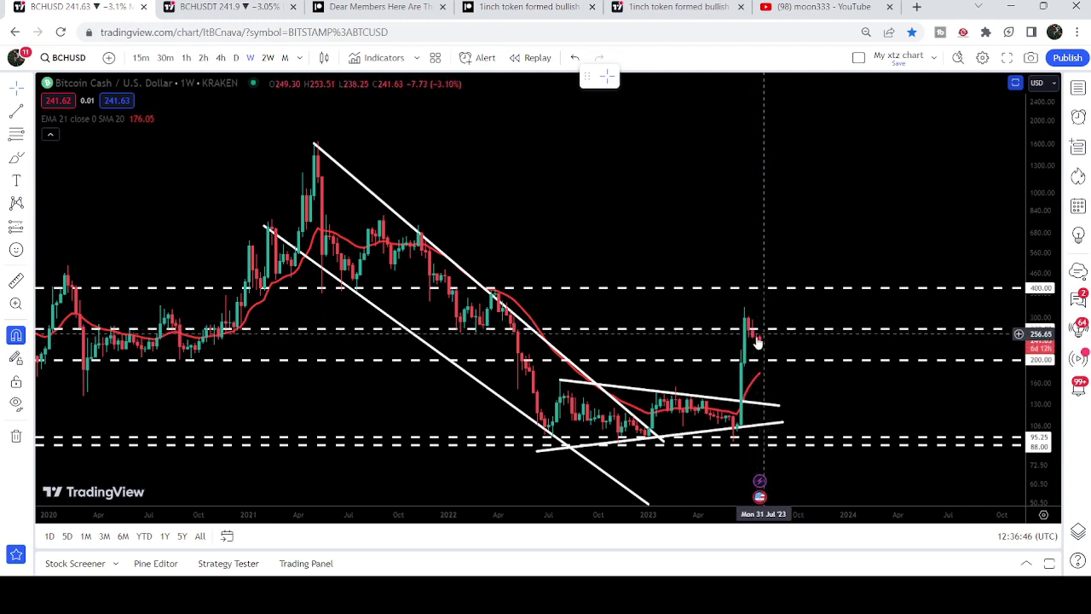
{"action": "left_click", "coordinate": [242, 5]}
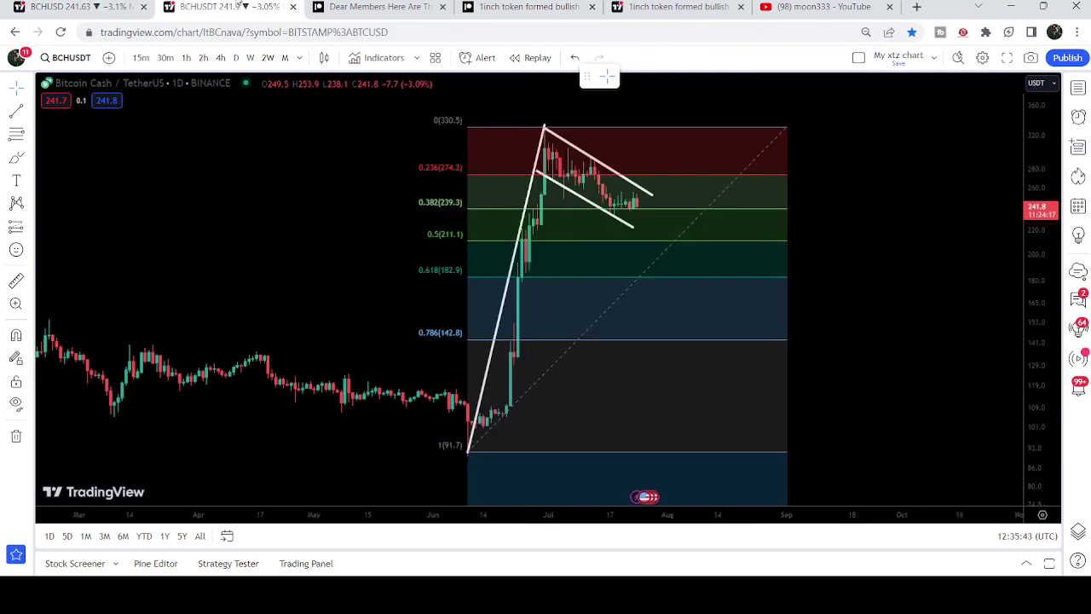
Step: Draw a steep upward projection line from the flag's end near 263.7 toward about 960.7
{"action": "left_click", "coordinate": [77, 5]}
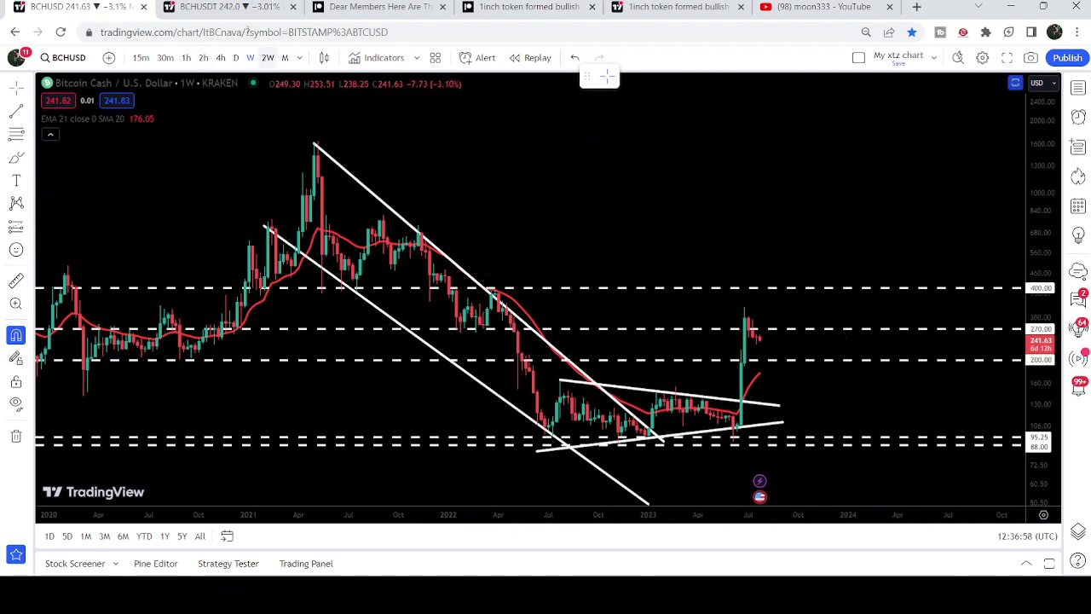
{"action": "left_click", "coordinate": [256, 7]}
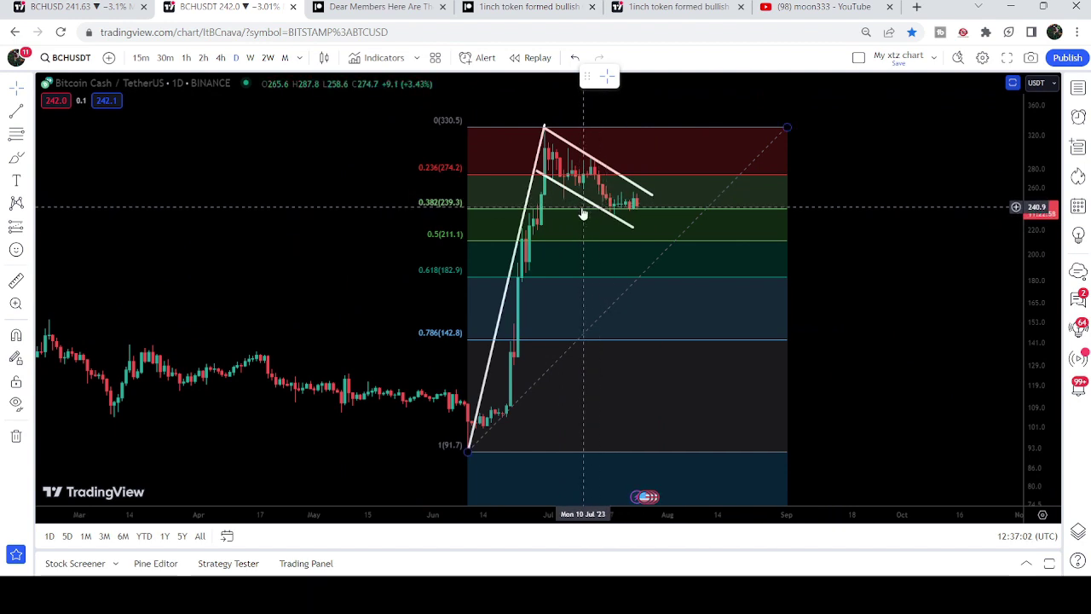
{"action": "left_click_drag", "start_coordinate": [1048, 141], "coordinate": [1054, 223]}
{"action": "left_click_drag", "start_coordinate": [503, 309], "coordinate": [674, 113]}
{"action": "left_click_drag", "start_coordinate": [1054, 273], "coordinate": [1054, 331]}
{"action": "key", "text": "ctrl+shift+Tab"}
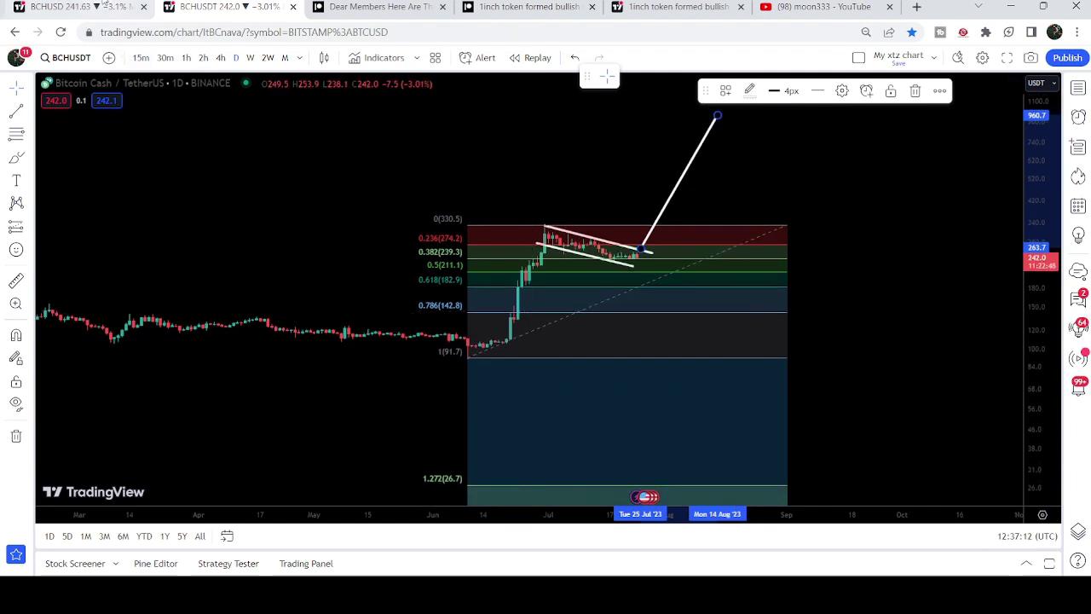